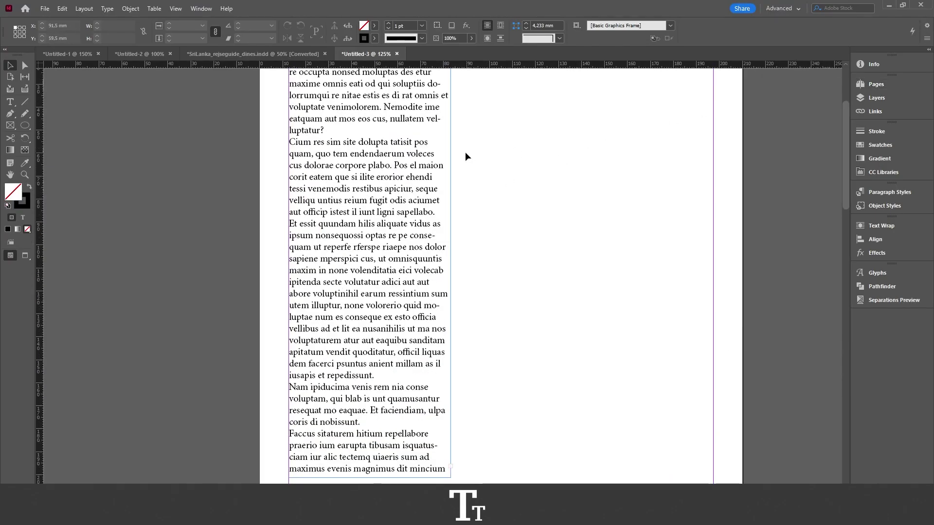
Select the long page 1 text frame and zoom in on its red overset out-port.
{"action": "key", "text": "ctrl+minus"}
{"action": "scroll", "coordinate": [473, 141], "scroll_direction": "up", "scroll_amount": 3}
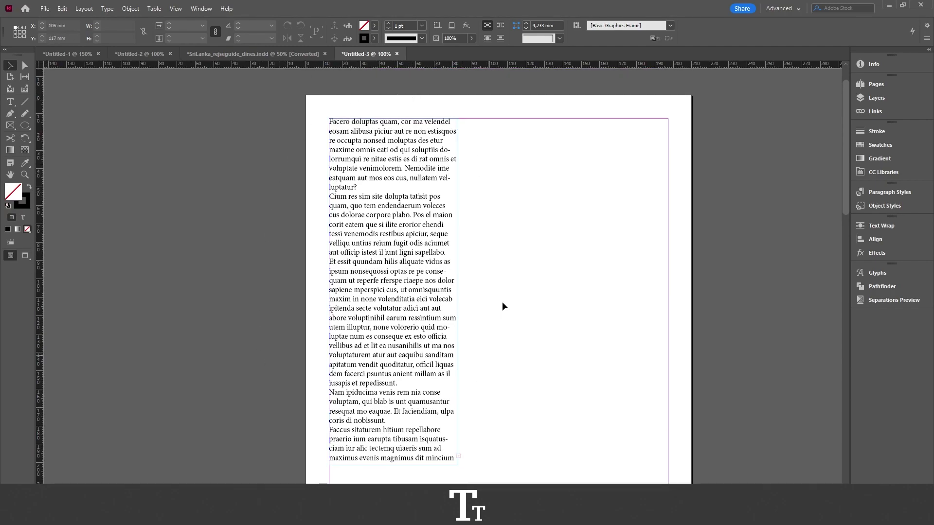
{"action": "scroll", "coordinate": [486, 287], "scroll_direction": "down", "scroll_amount": 3}
{"action": "scroll", "coordinate": [457, 354], "scroll_direction": "up", "scroll_amount": 4}
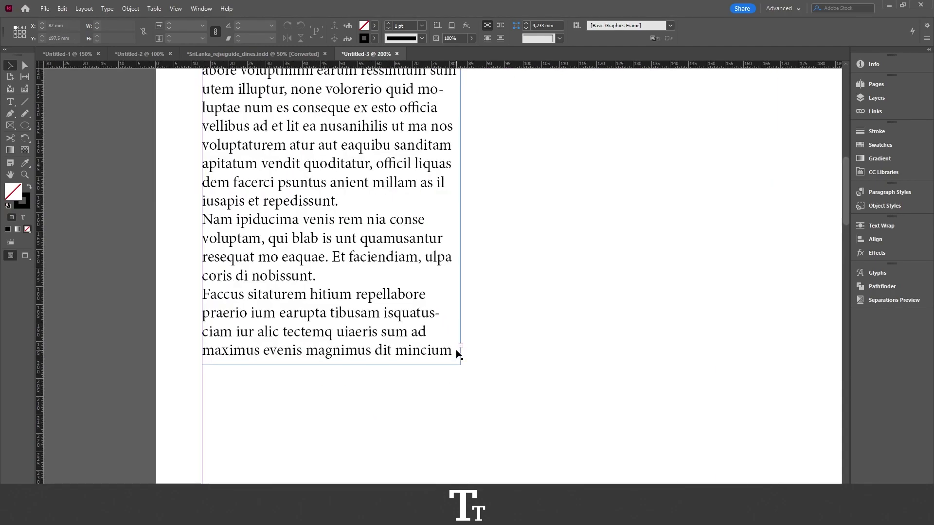
{"action": "scroll", "coordinate": [458, 354], "scroll_direction": "up", "scroll_amount": 1}
{"action": "left_click", "coordinate": [461, 342]}
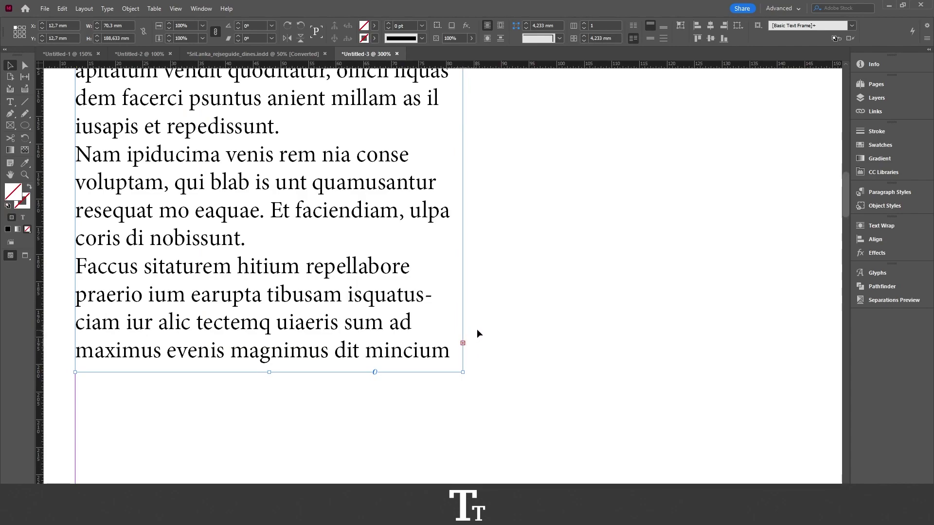
{"action": "scroll", "coordinate": [479, 333], "scroll_direction": "down", "scroll_amount": 1}
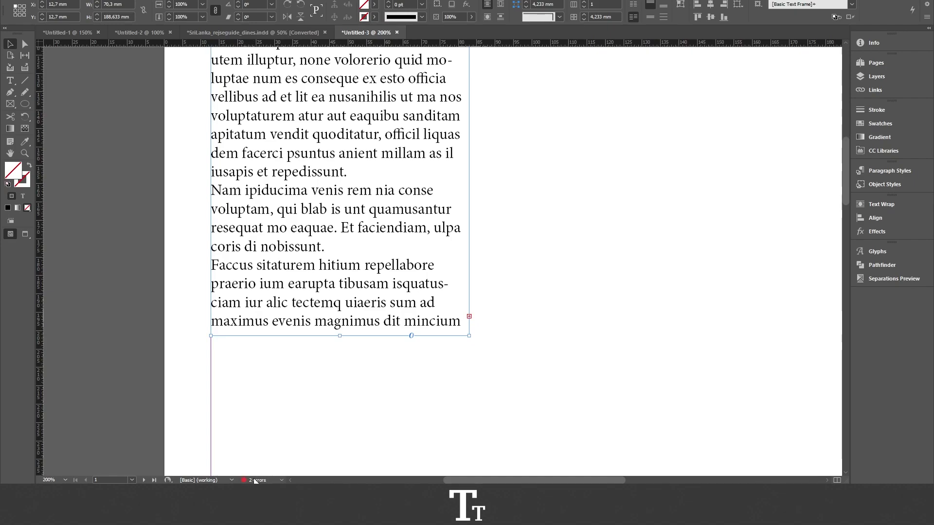
Deselect the frame and bring up the Preflight options menu in the status bar.
{"action": "left_click", "coordinate": [281, 451]}
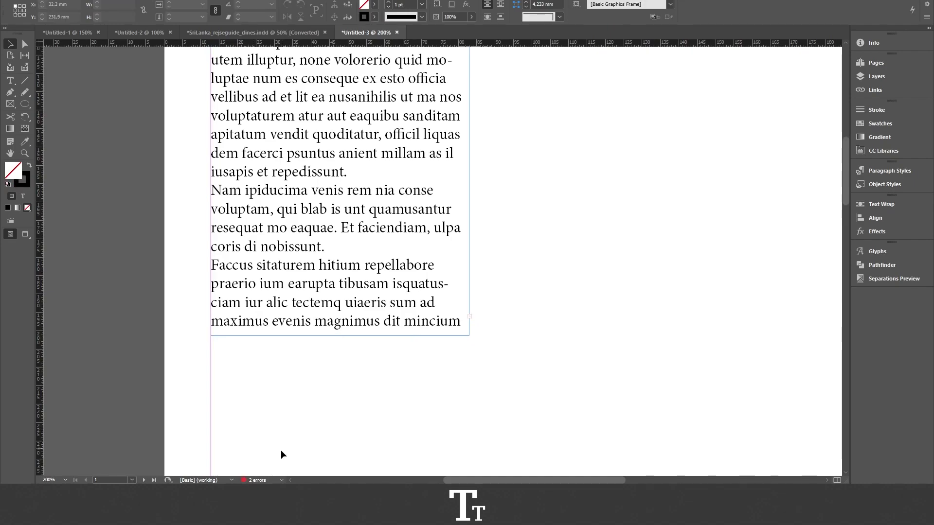
{"action": "left_click", "coordinate": [282, 480]}
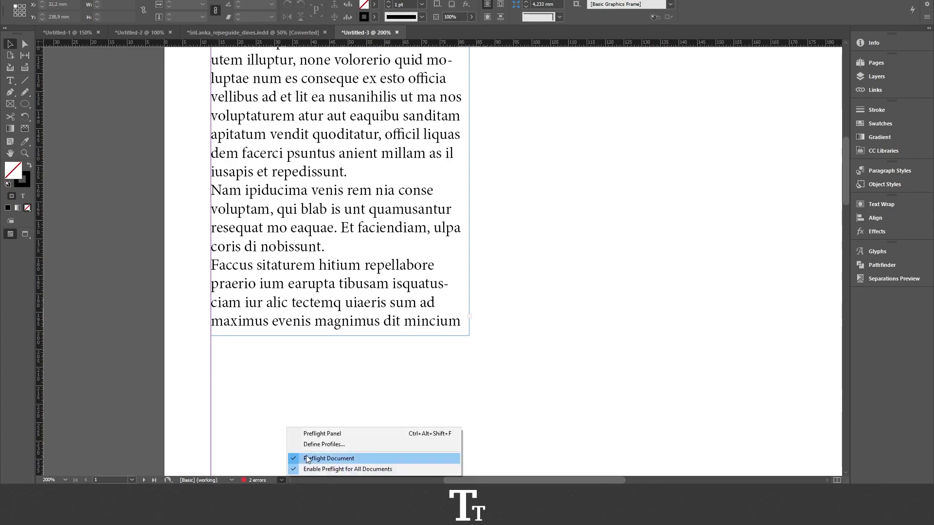
Open the Preflight panel, move it right of the text, and expand the TEXT errors.
{"action": "left_click", "coordinate": [353, 435]}
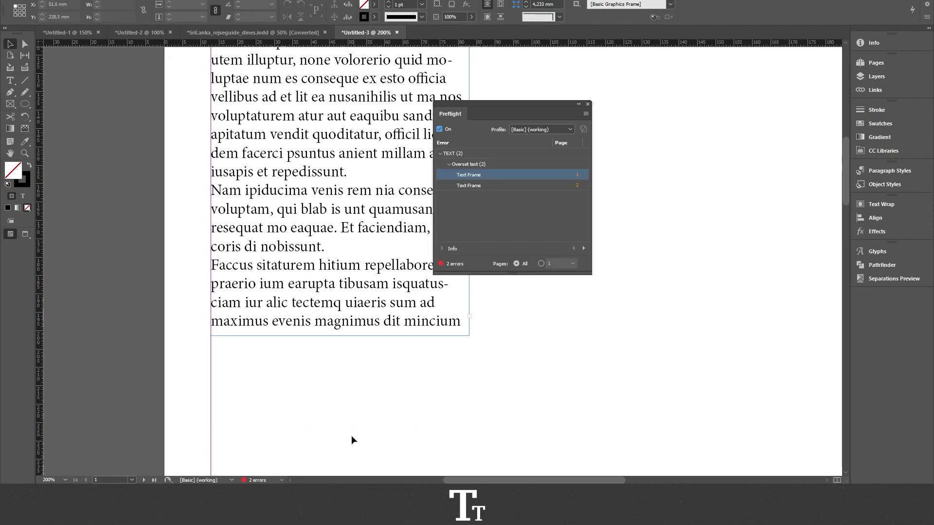
{"action": "left_click_drag", "start_coordinate": [477, 124], "coordinate": [536, 92]}
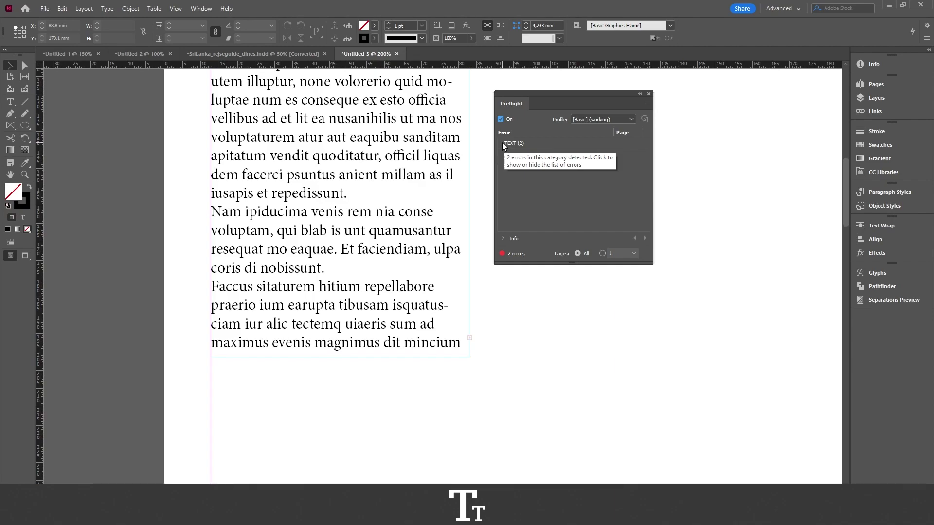
{"action": "left_click", "coordinate": [503, 143]}
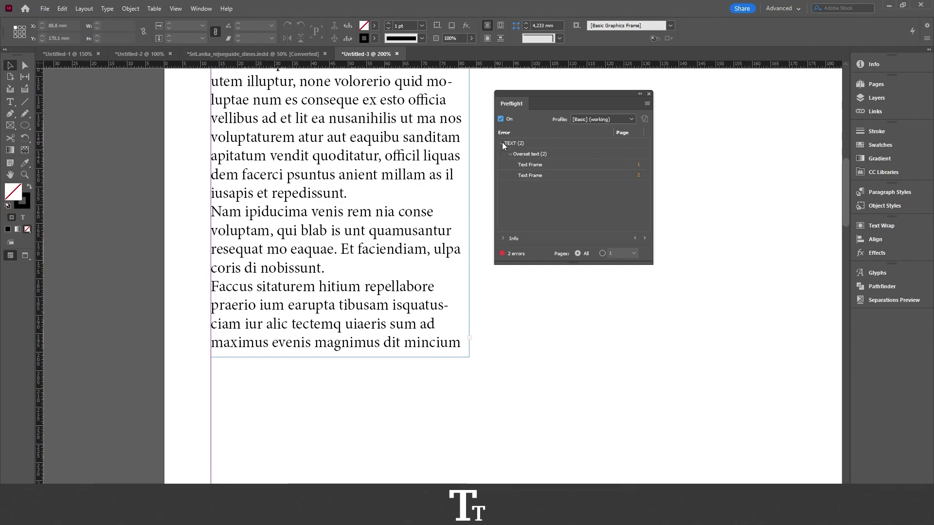
Jump from Preflight to the overset frames on pages 1 and 2, ending back on page 1.
{"action": "left_click", "coordinate": [541, 165]}
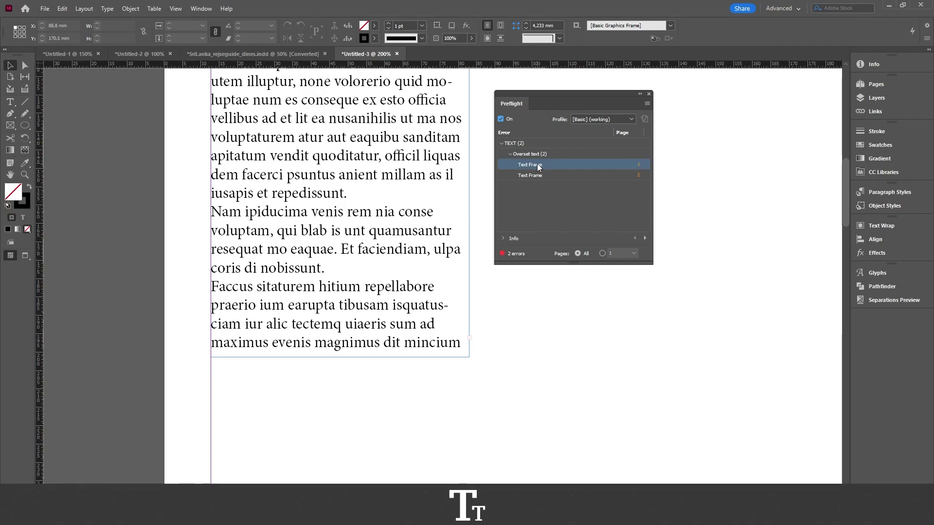
{"action": "double_click", "coordinate": [538, 166]}
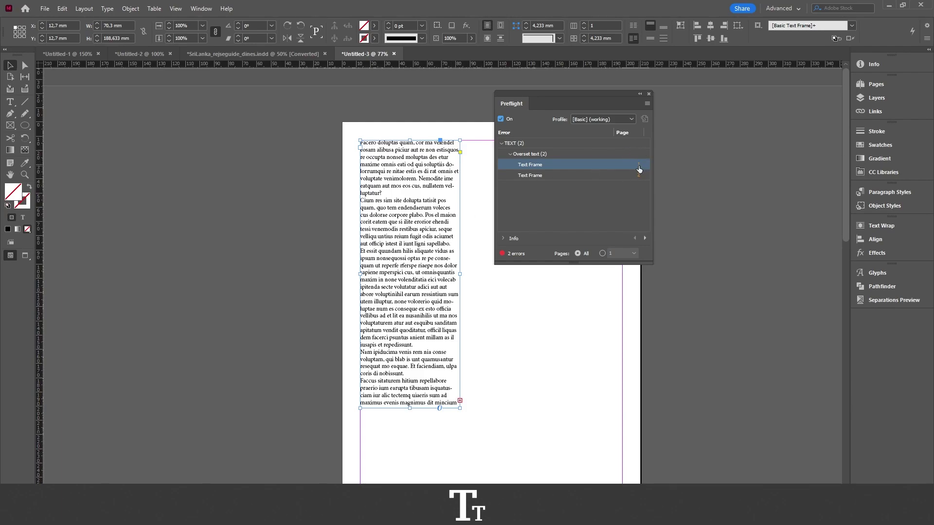
{"action": "left_click", "coordinate": [876, 84]}
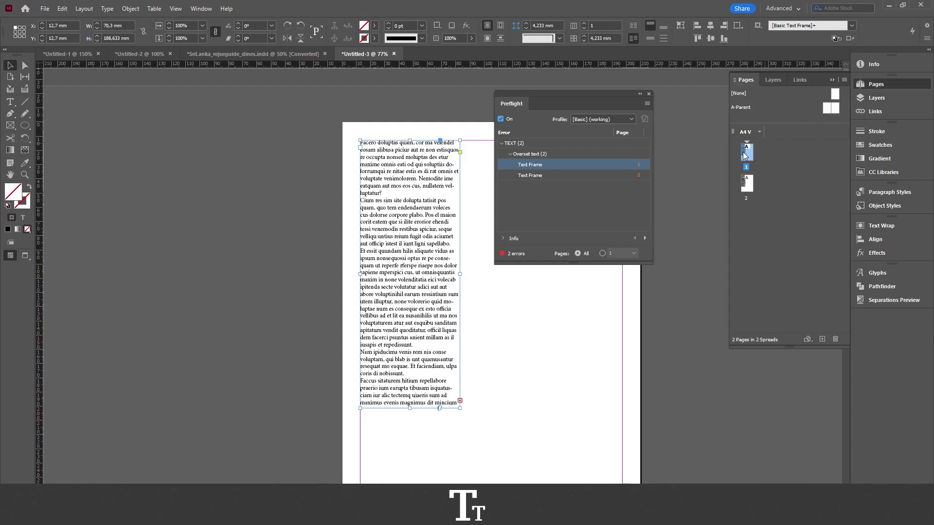
{"action": "double_click", "coordinate": [535, 176]}
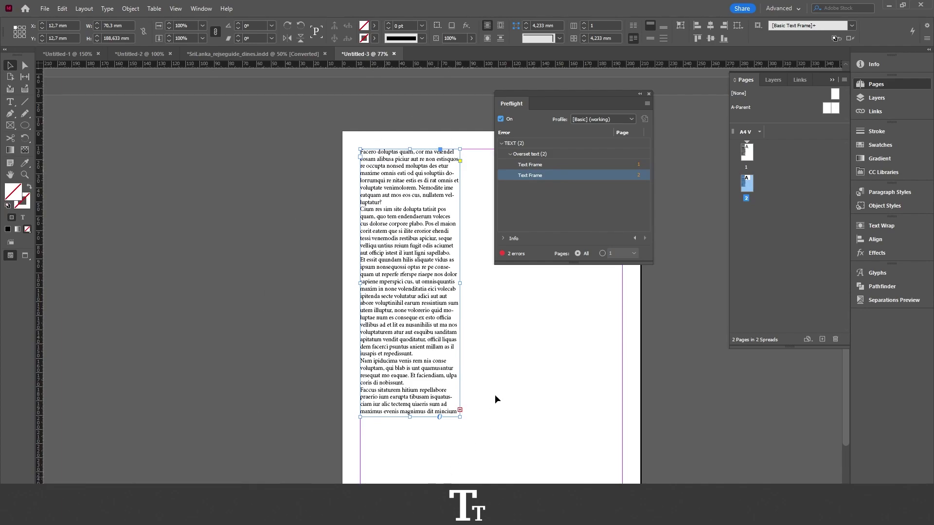
{"action": "double_click", "coordinate": [530, 165]}
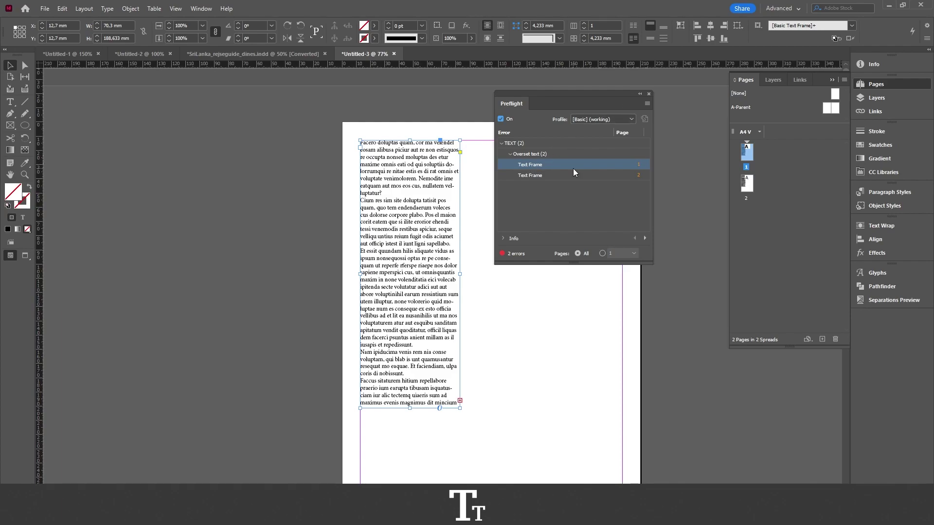
Close Preflight, zoom in, and stretch the page 1 frame to 200.2 mm tall.
{"action": "left_click", "coordinate": [648, 95]}
{"action": "scroll", "coordinate": [457, 258], "scroll_direction": "down", "scroll_amount": 3}
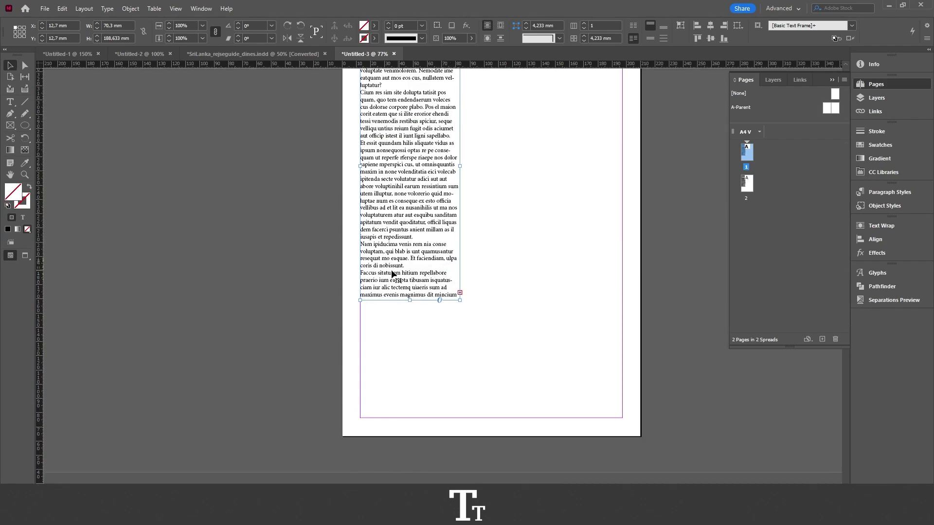
{"action": "left_click_drag", "start_coordinate": [353, 267], "coordinate": [497, 327]}
{"action": "scroll", "coordinate": [536, 313], "scroll_direction": "down", "scroll_amount": 2}
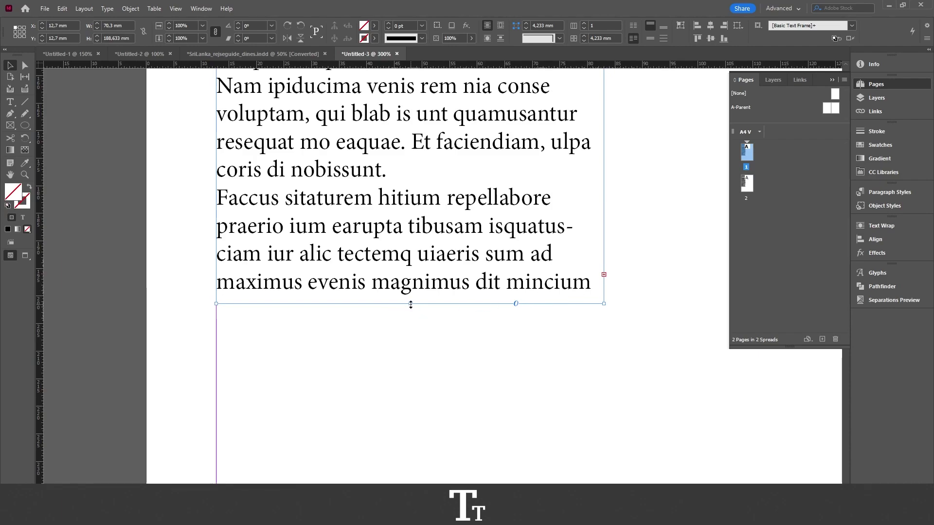
{"action": "left_click_drag", "start_coordinate": [411, 304], "coordinate": [413, 368]}
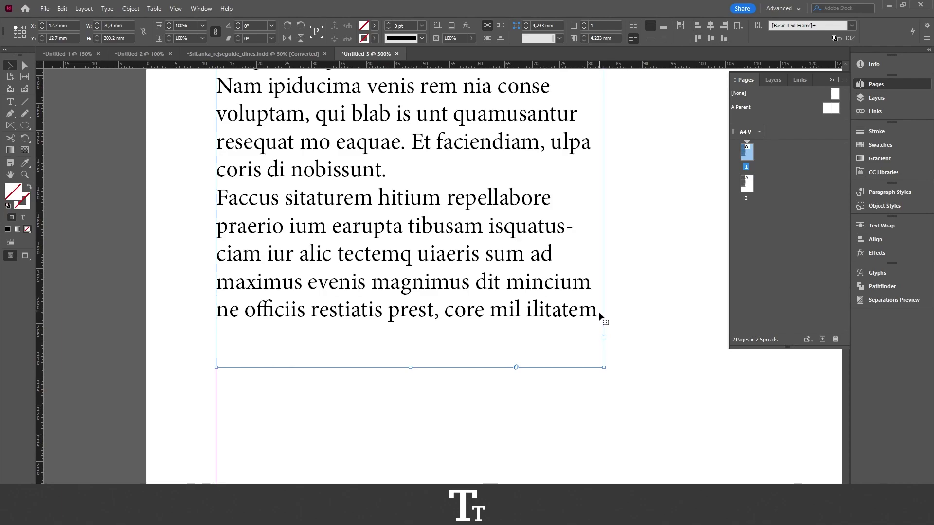
Recheck Preflight for the remaining error, then shorten the frame back to 188.633 mm.
{"action": "left_click", "coordinate": [292, 491]}
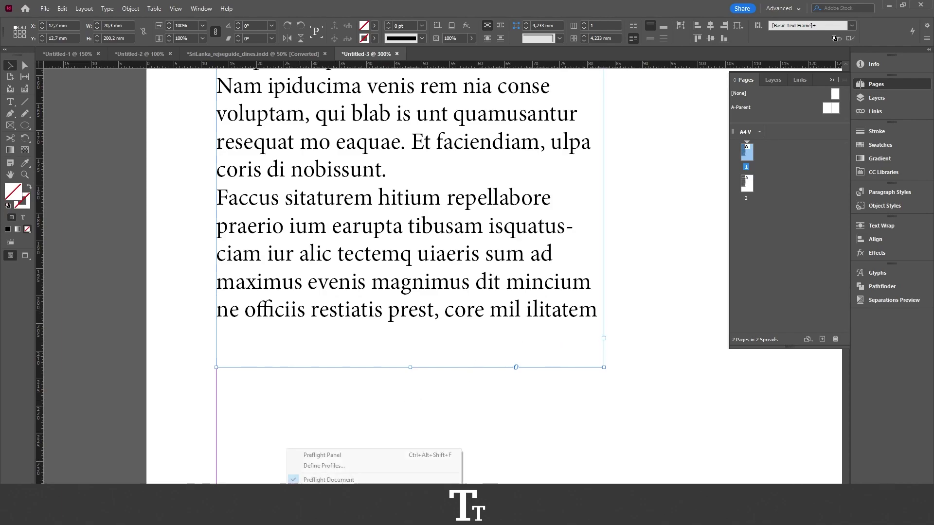
{"action": "left_click", "coordinate": [322, 454]}
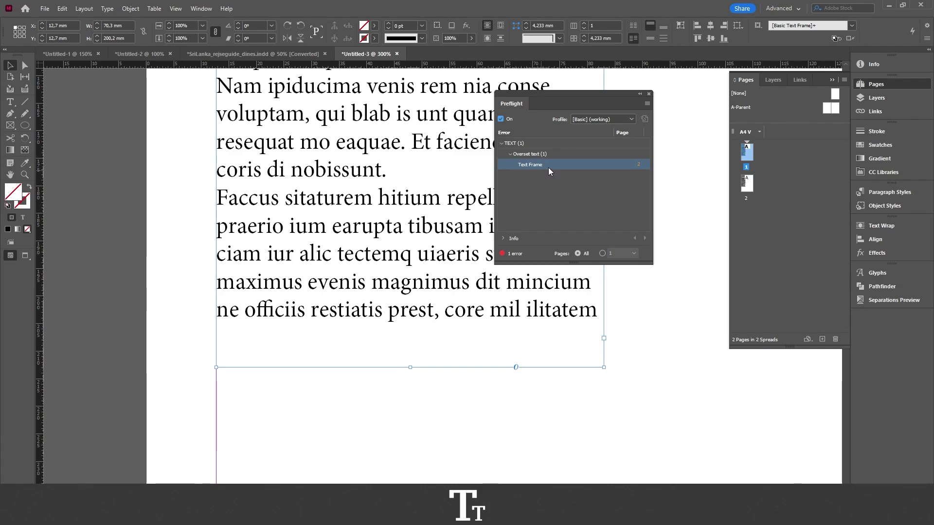
{"action": "left_click", "coordinate": [648, 94]}
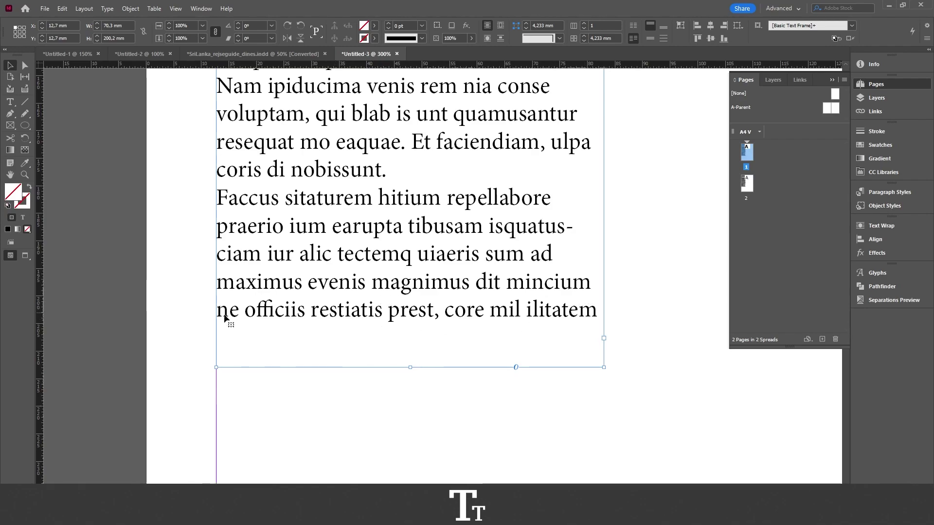
{"action": "left_click_drag", "start_coordinate": [410, 367], "coordinate": [409, 304]}
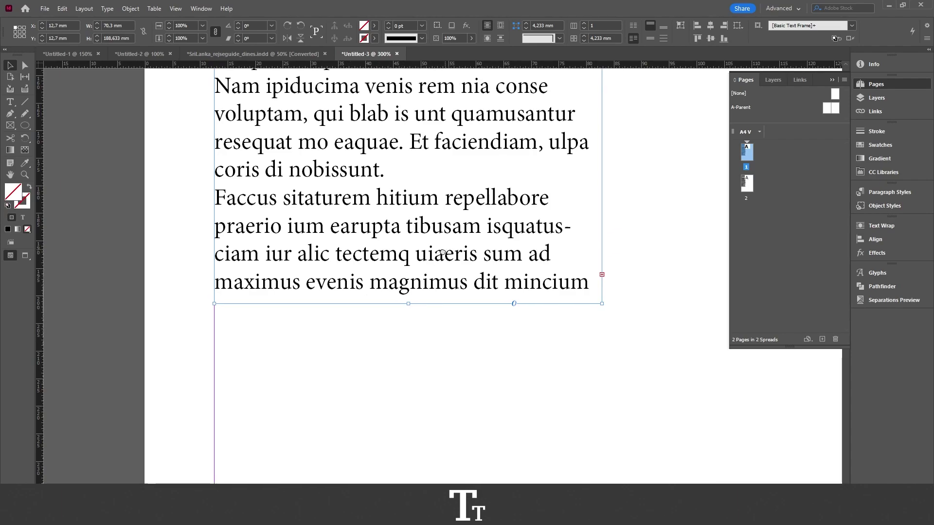
Thread the page 1 overset text into a new 50.4 × 53.4 mm frame to the right.
{"action": "scroll", "coordinate": [444, 292], "scroll_direction": "right", "scroll_amount": 5}
{"action": "scroll", "coordinate": [444, 292], "scroll_direction": "up", "scroll_amount": 2}
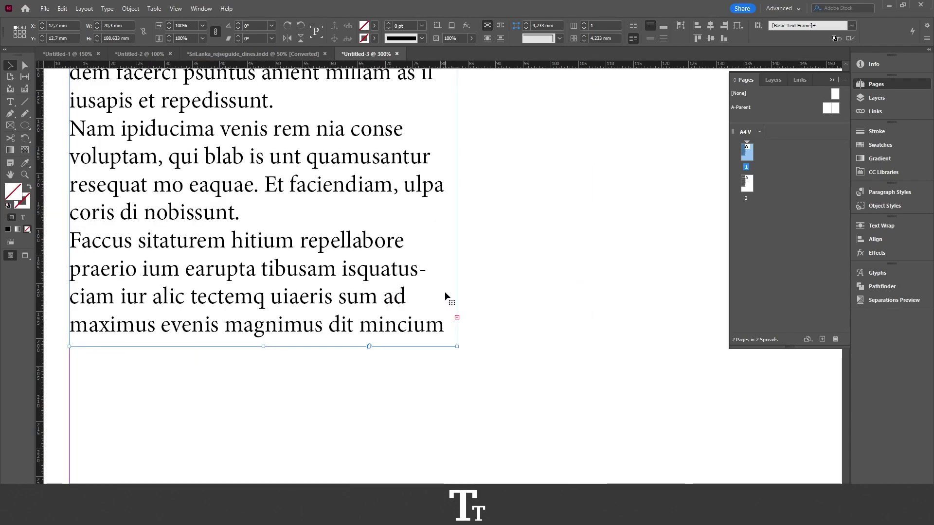
{"action": "left_click", "coordinate": [457, 317]}
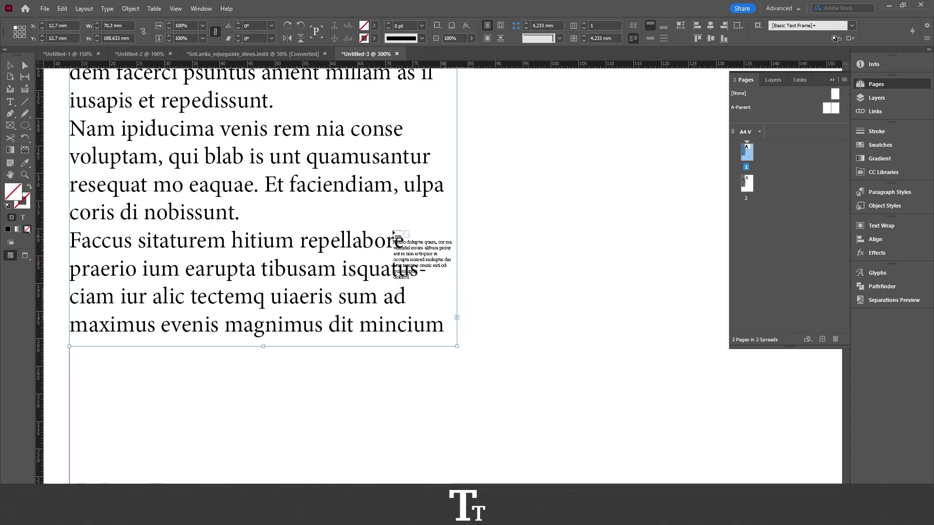
{"action": "key", "text": "ctrl+minus"}
{"action": "key", "text": "ctrl+minus"}
{"action": "left_click", "coordinate": [414, 126]}
{"action": "left_click_drag", "start_coordinate": [415, 126], "coordinate": [553, 273]}
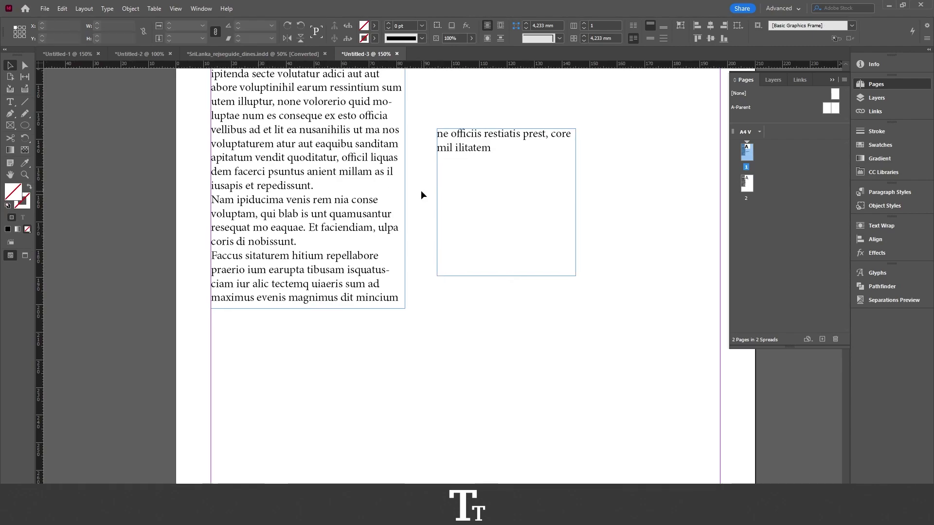
{"action": "left_click_drag", "start_coordinate": [400, 191], "coordinate": [421, 195]}
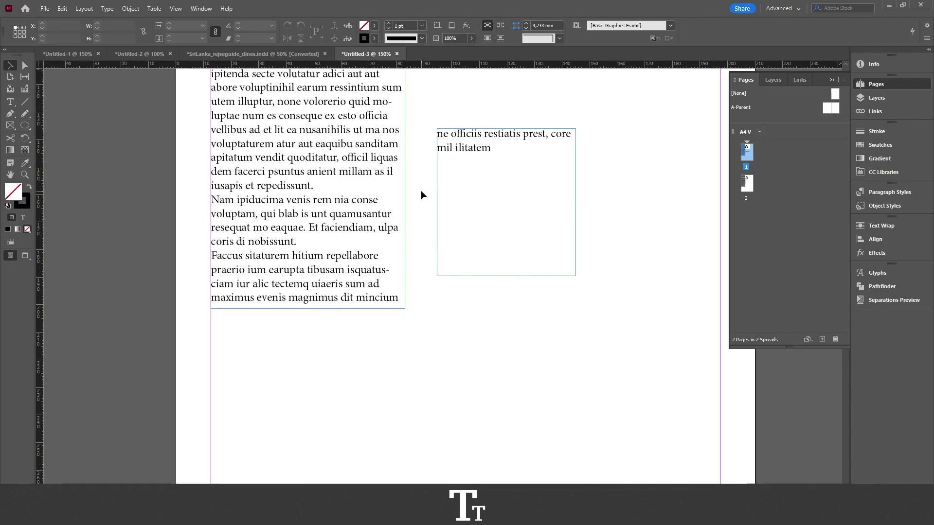